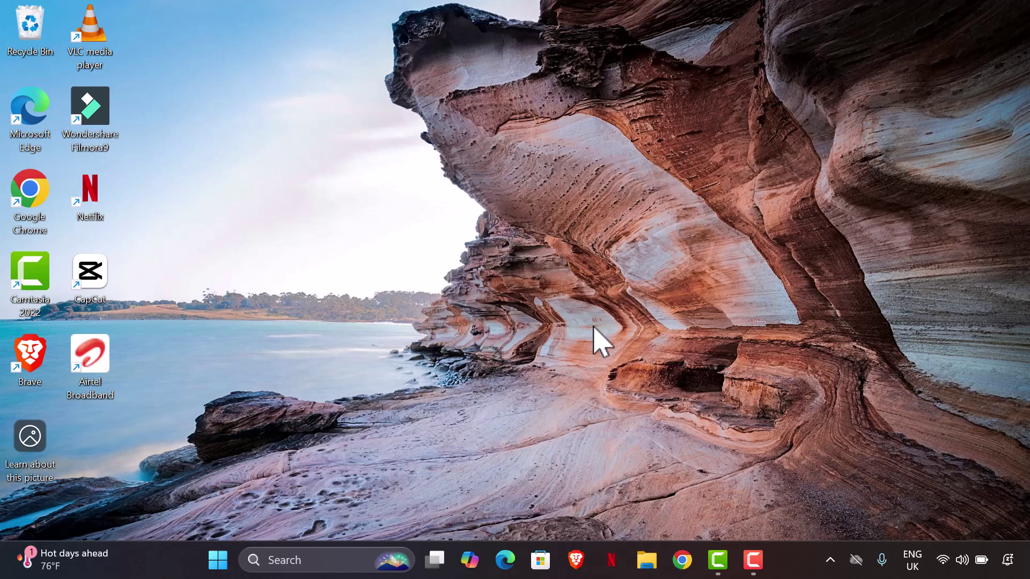
- Launch Google Chrome from the Windows taskbar
left_click(681, 559)
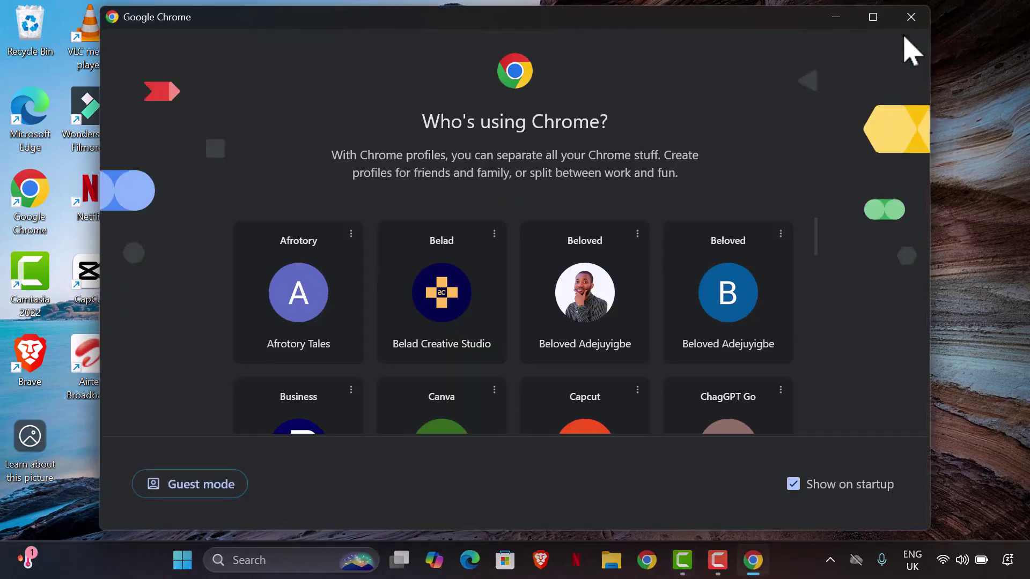
- Maximize the profile picker, choose a profile, and search Google for 'Gemini Enterprise'
left_click(873, 17)
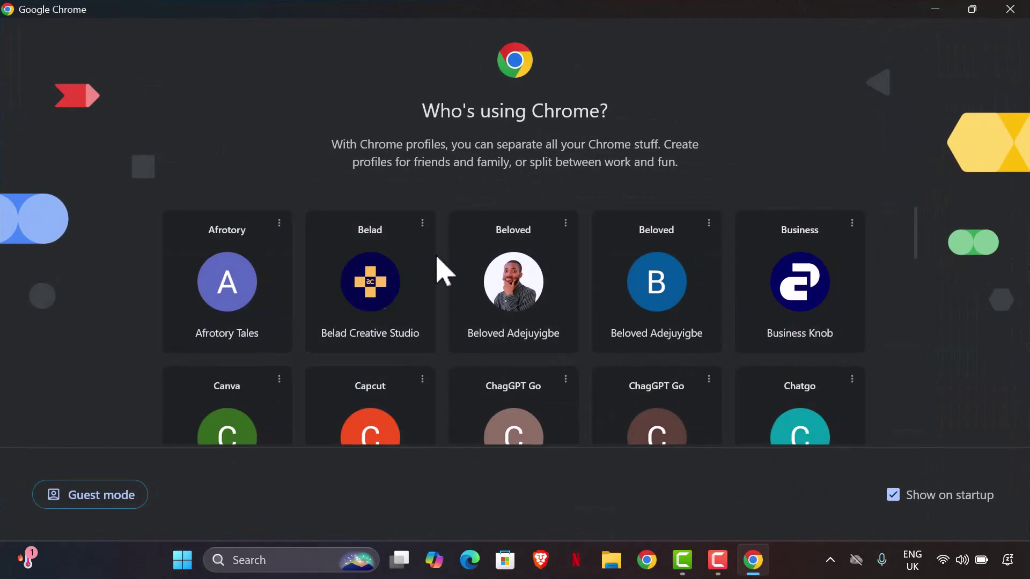
left_click(545, 303)
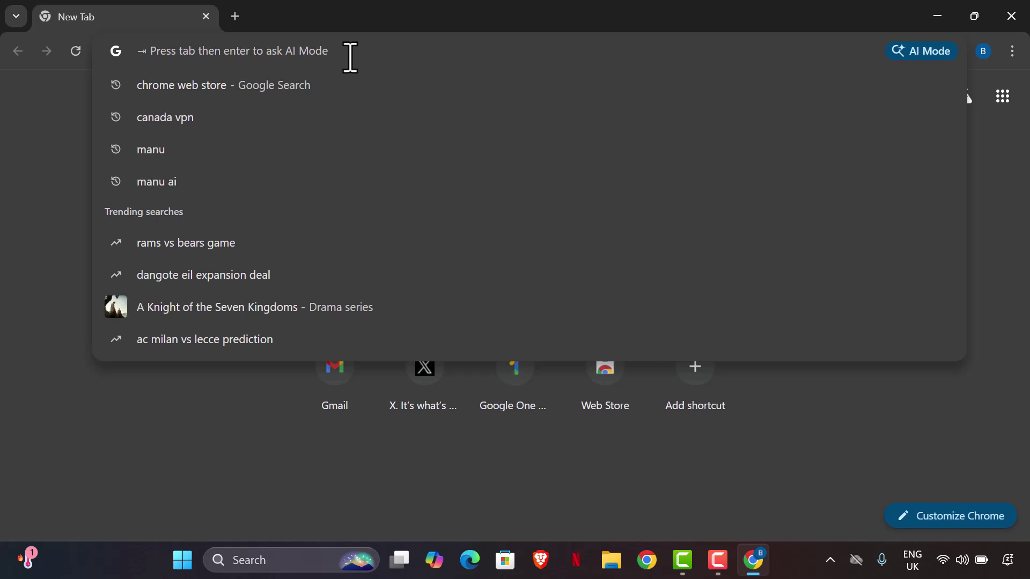
type("Gemini")
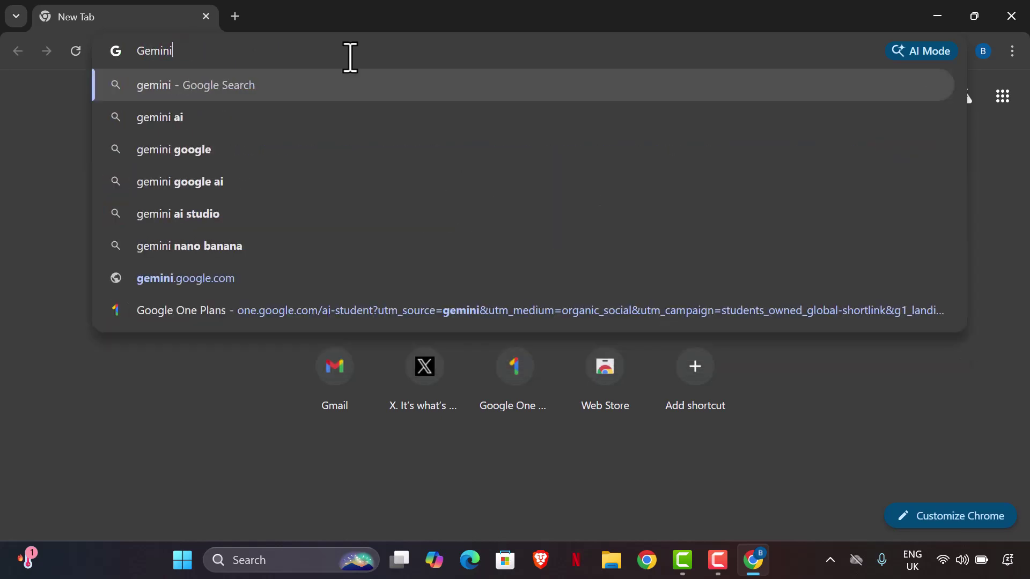
type(" Enter")
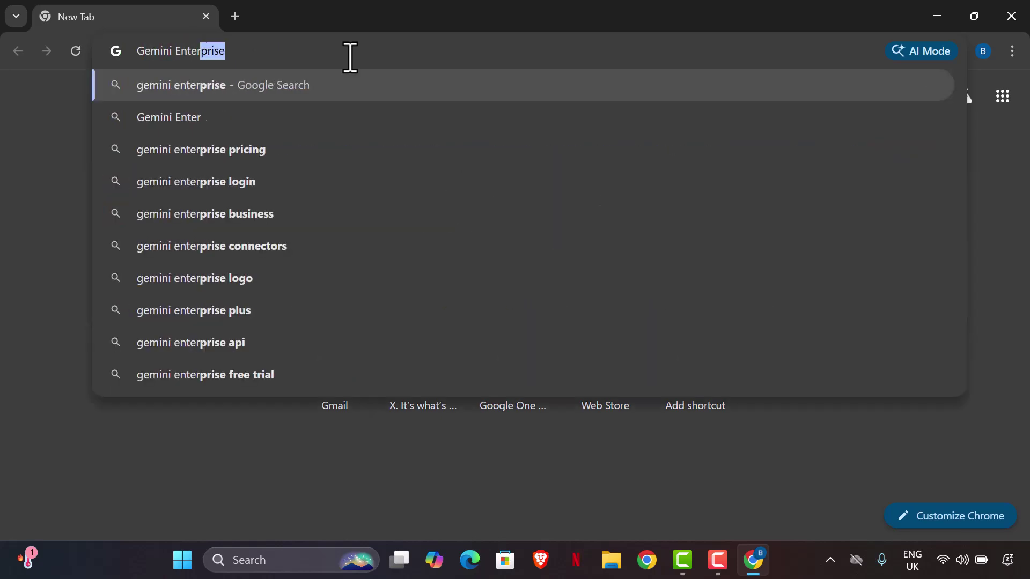
type("prise")
key("Return")
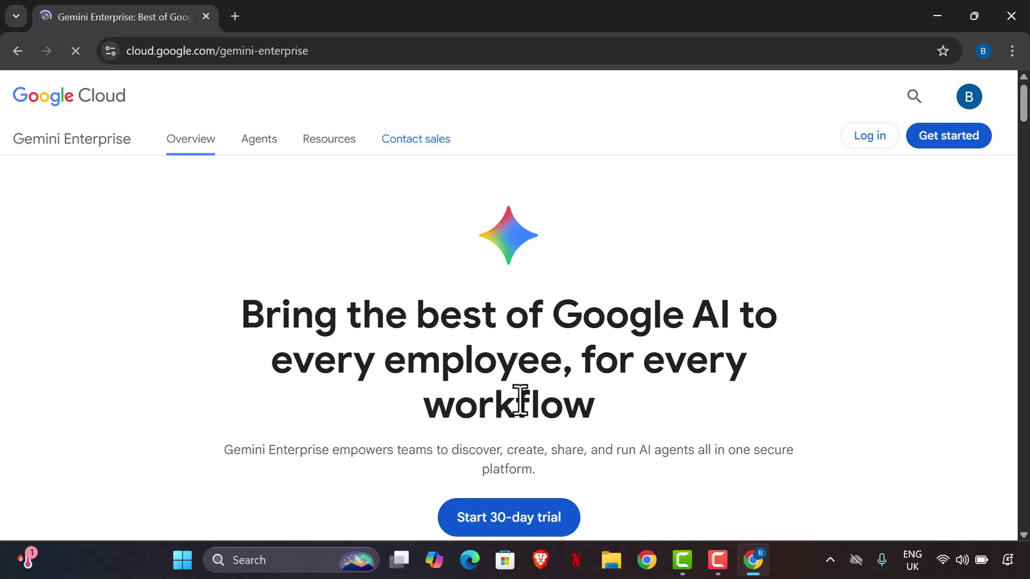
- Scroll to the pricing cards and start the Business edition 30-day free trial
scroll(386, 384, "down", 3)
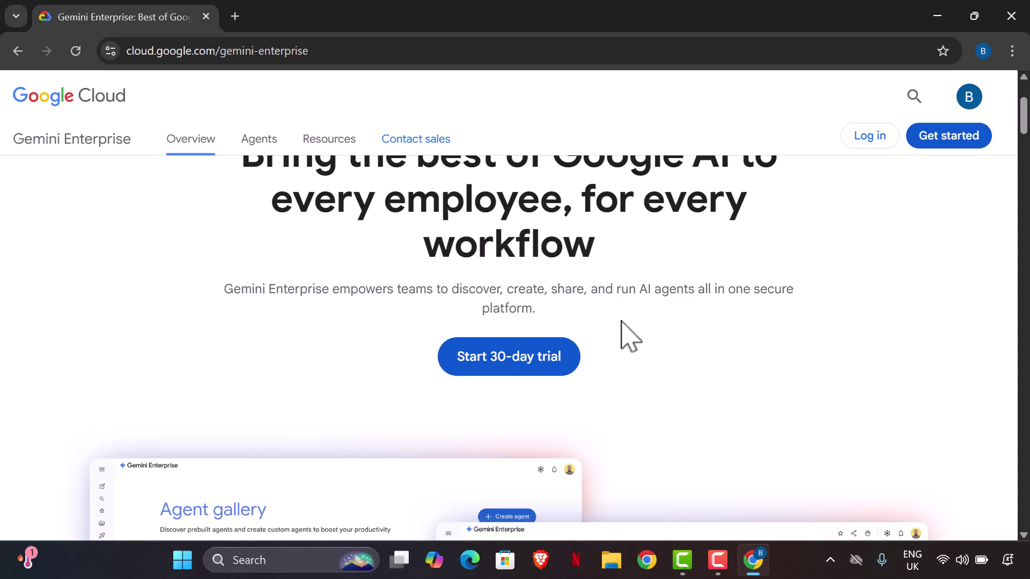
scroll(622, 322, "down", 10)
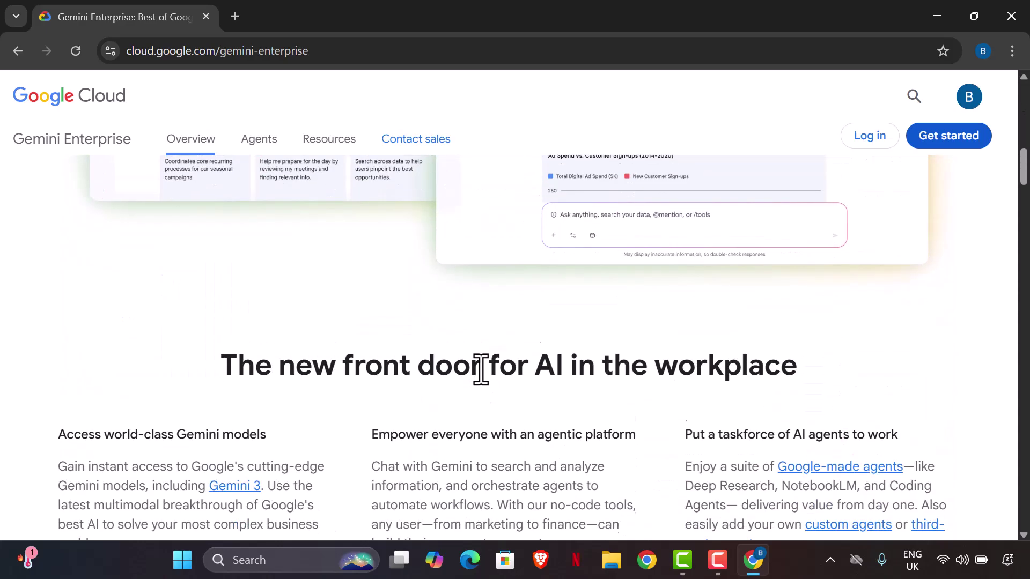
scroll(481, 369, "down", 4)
scroll(482, 363, "up", 15)
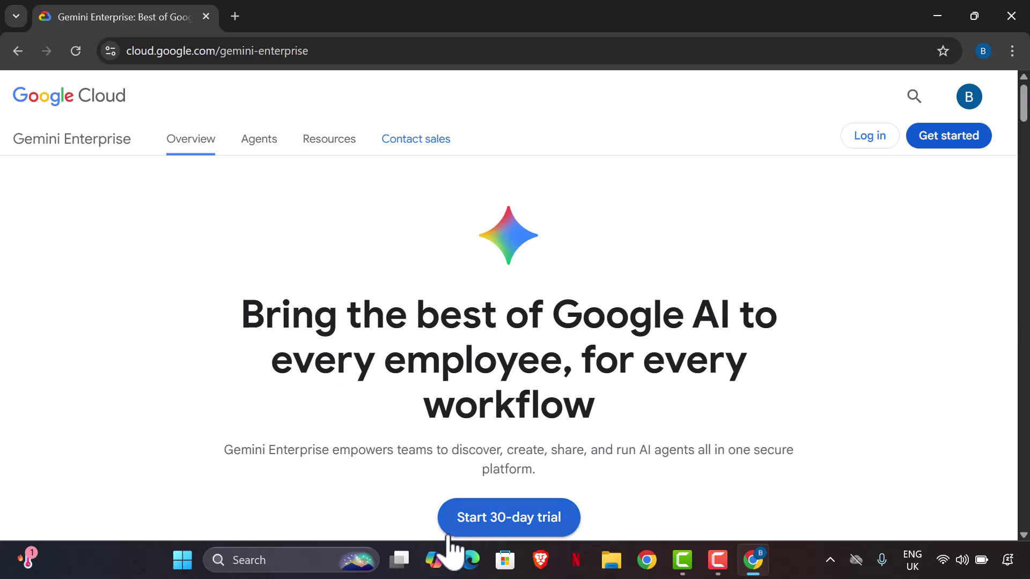
scroll(468, 343, "down", 5)
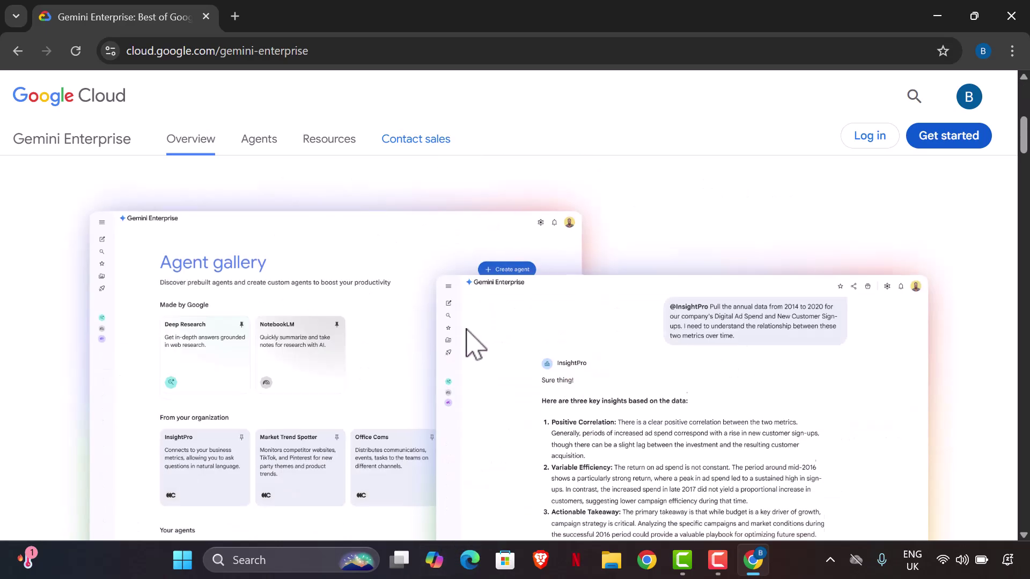
scroll(469, 338, "down", 15)
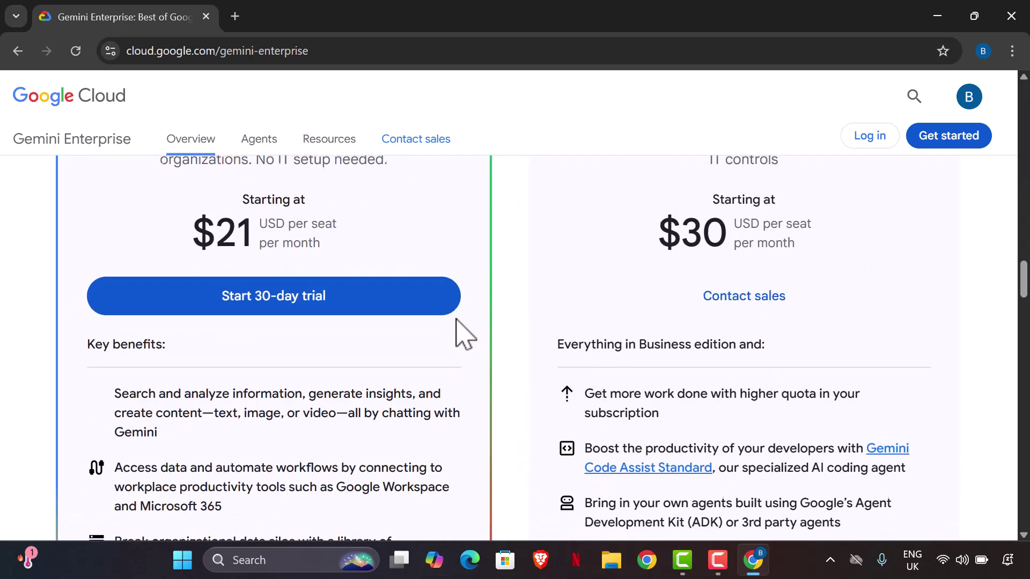
scroll(459, 322, "up", 3)
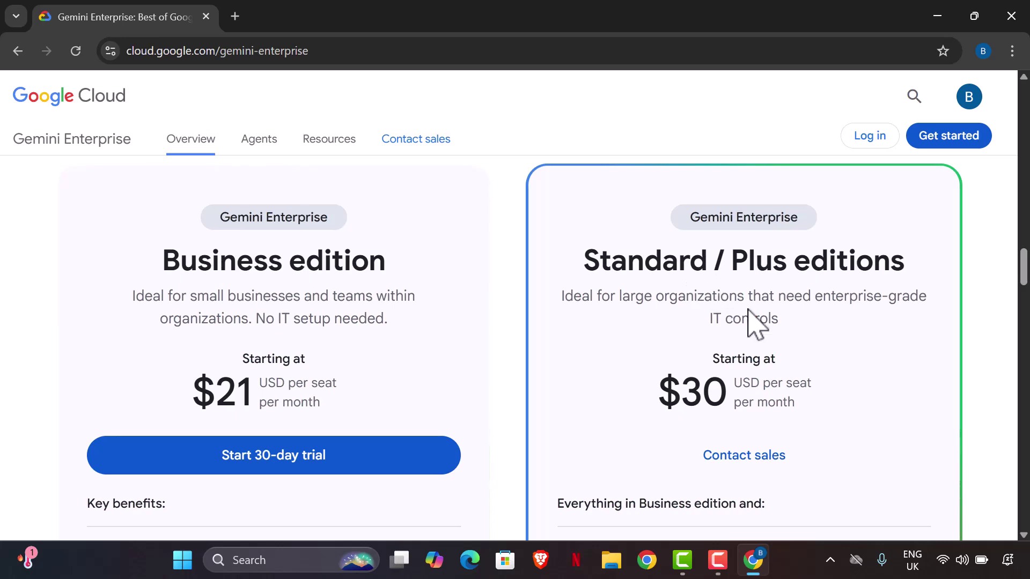
scroll(376, 388, "down", 1)
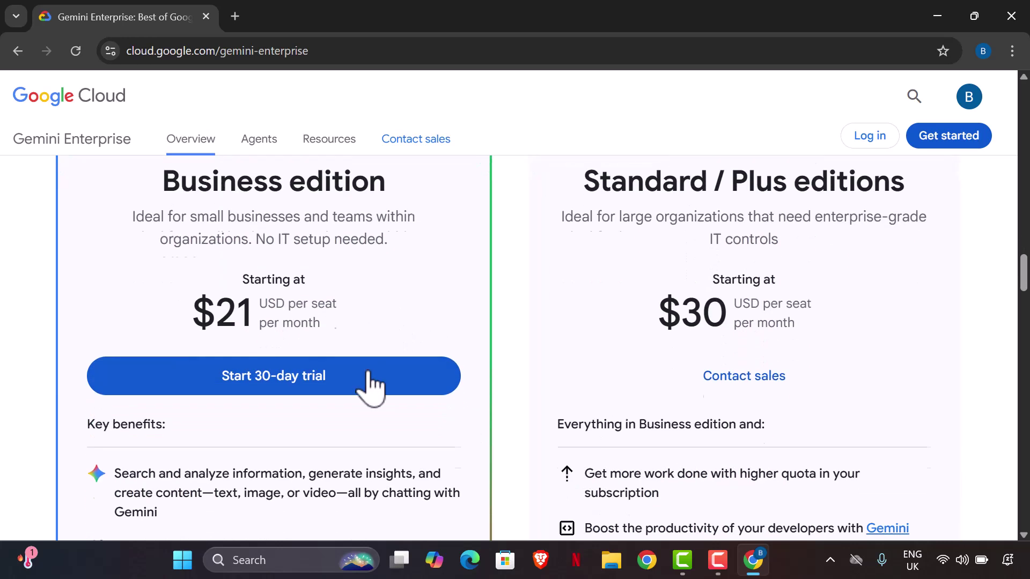
left_click(257, 388)
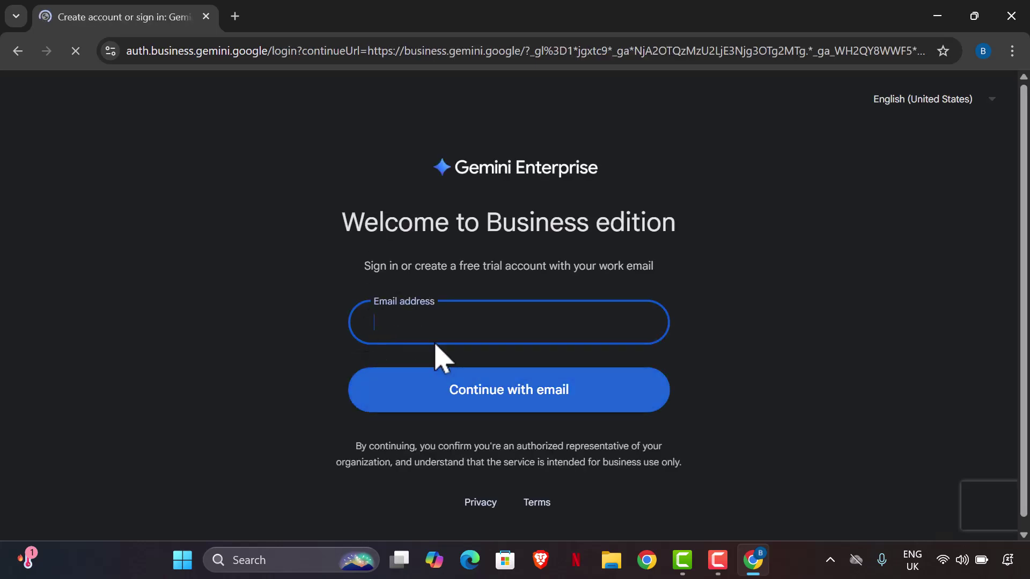
- In a new tab, get a temp-mail.org disposable address, copy it, and return to Gemini
left_click(242, 20)
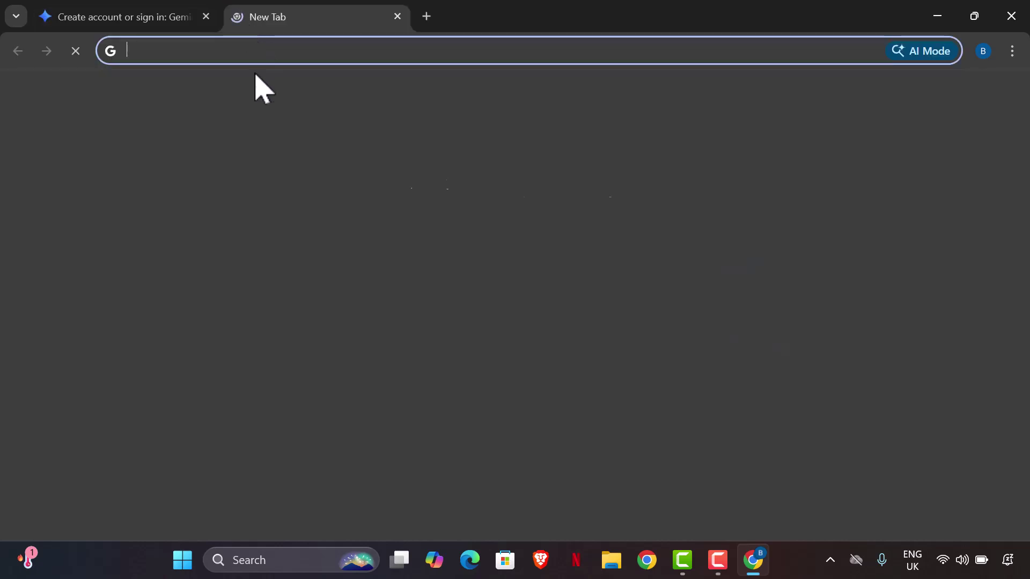
left_click(234, 51)
type("tem")
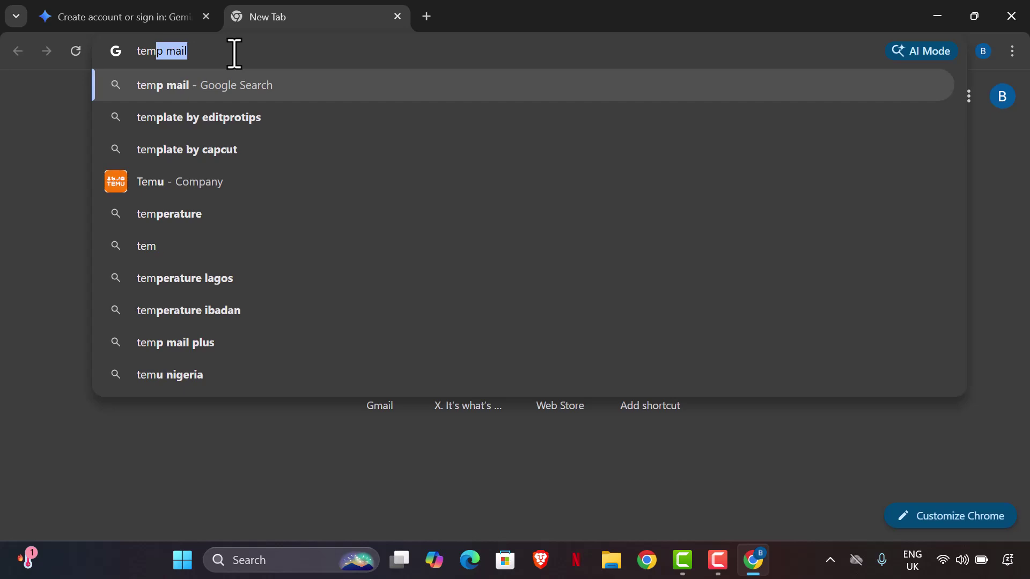
type("p mail")
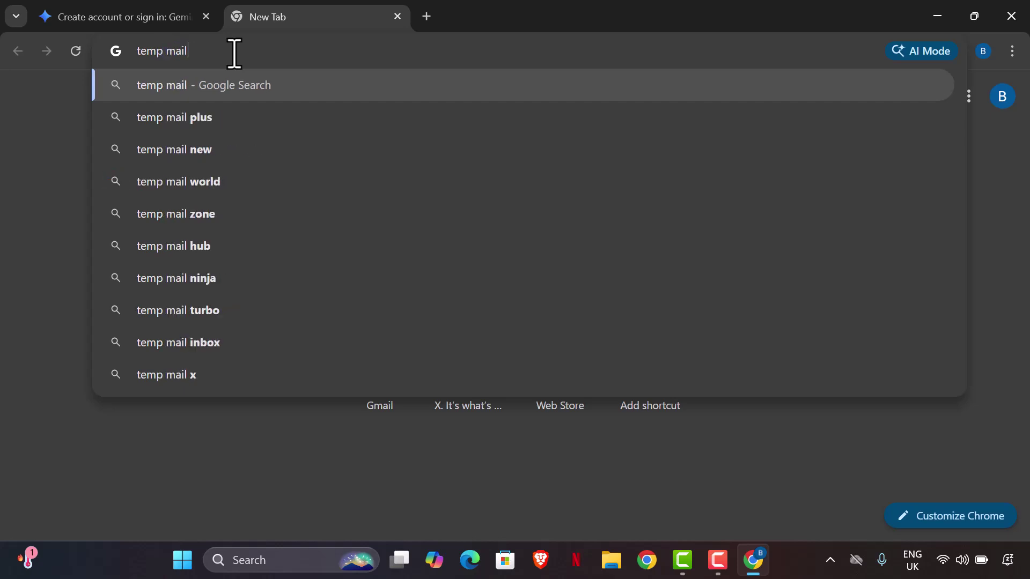
key("Return")
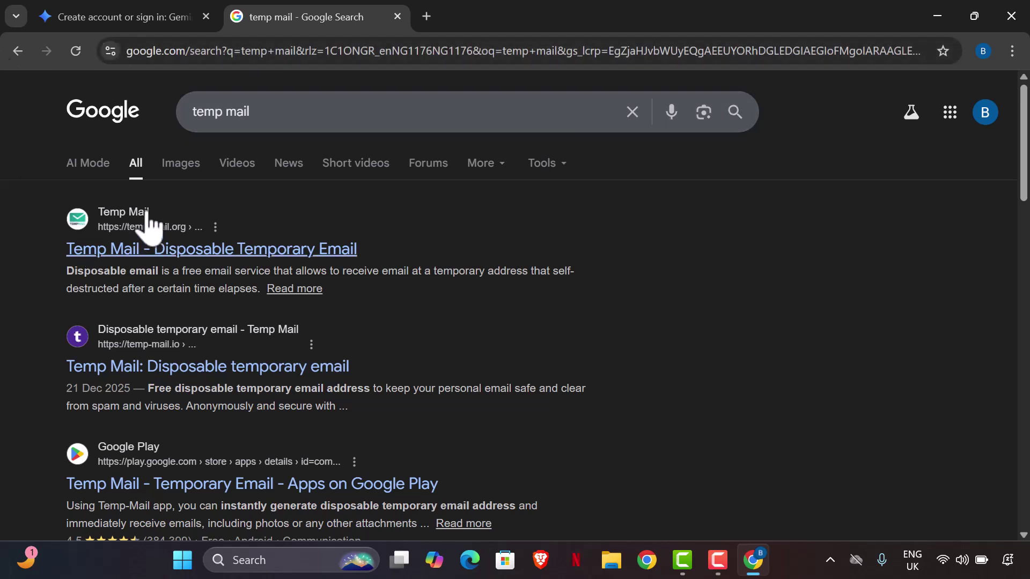
left_click(139, 251)
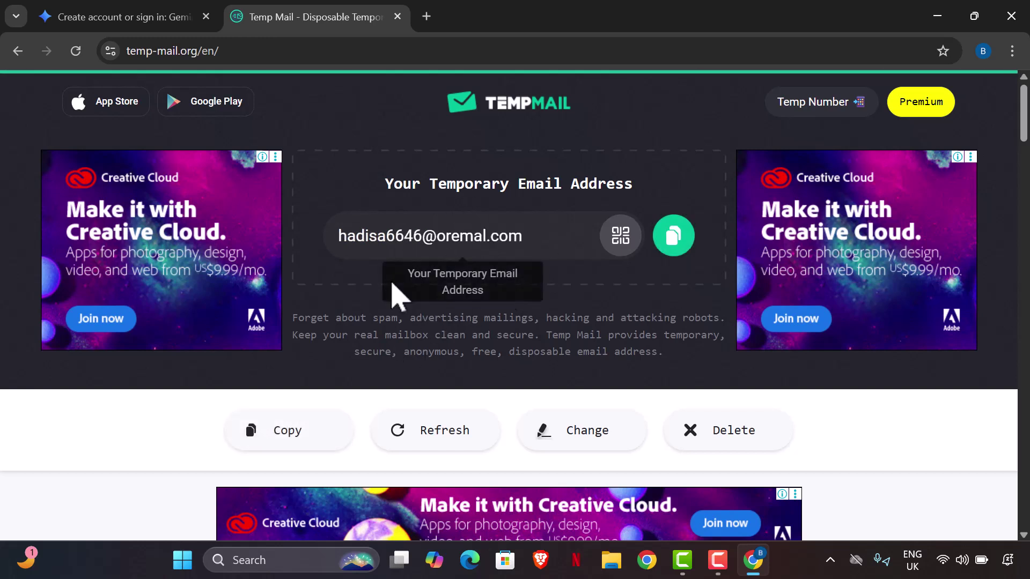
left_click(682, 244)
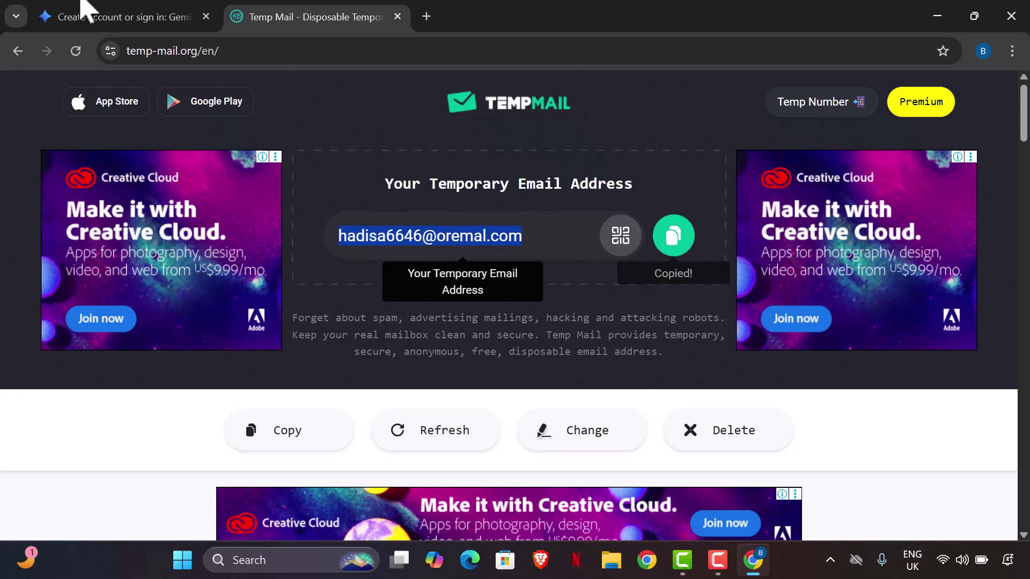
left_click(91, 13)
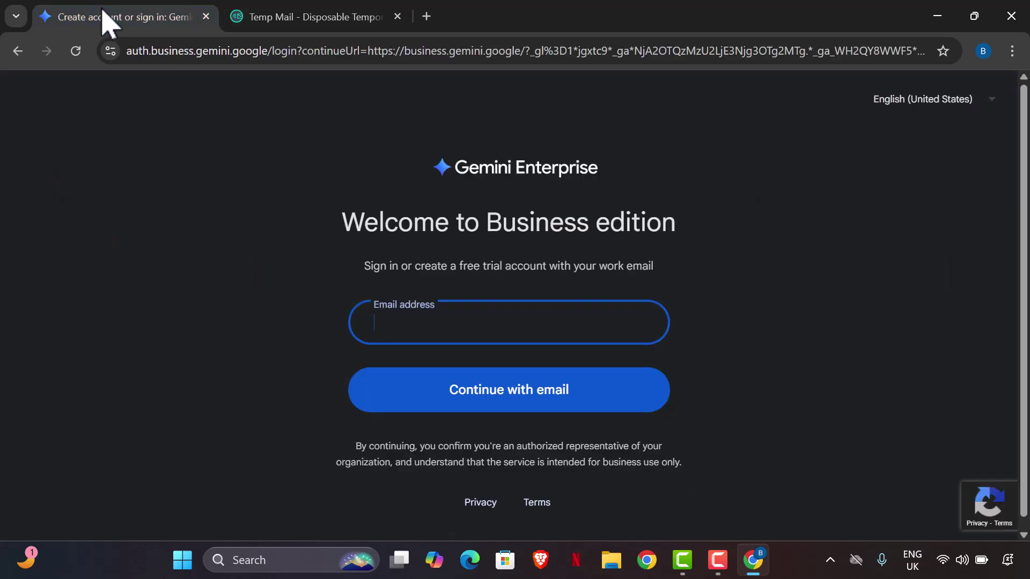
- Paste the temporary address into the Email field and continue with email
right_click(437, 328)
left_click(471, 358)
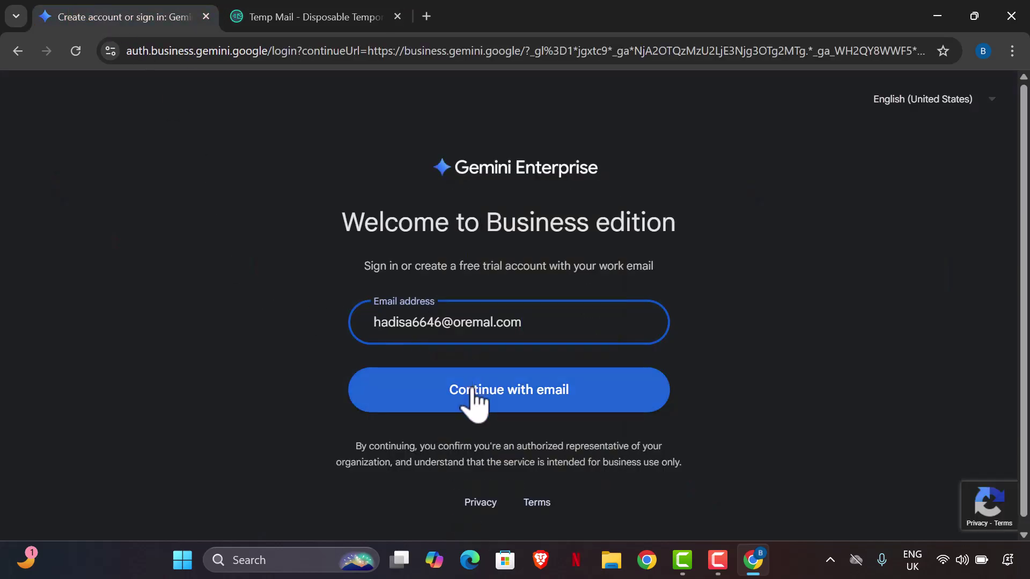
left_click(493, 402)
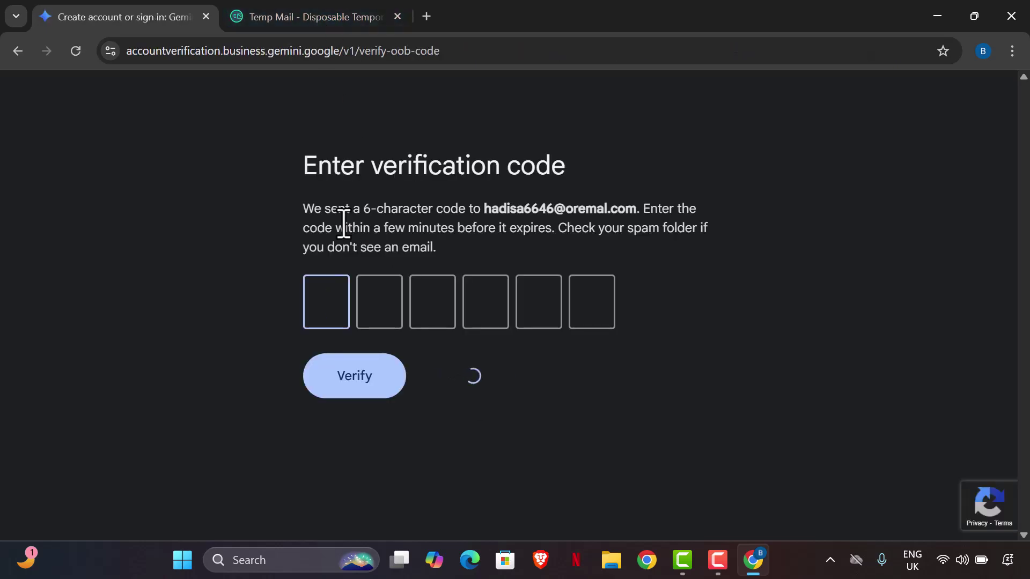
- Open the Gemini Enterprise verification email in the Temp Mail inbox
left_click(359, 16)
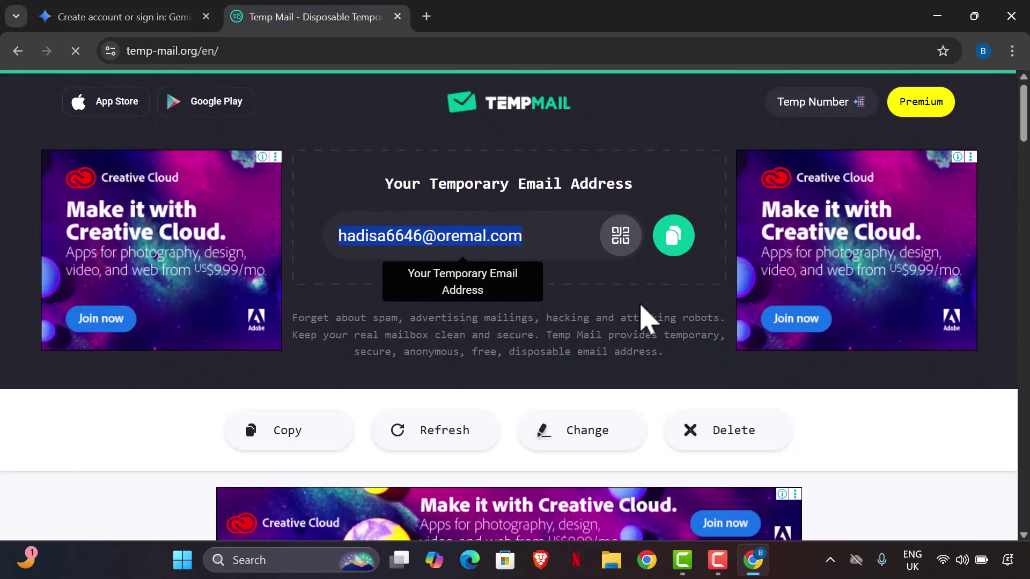
scroll(646, 320, "down", 8)
scroll(646, 321, "down", 2)
scroll(646, 321, "up", 10)
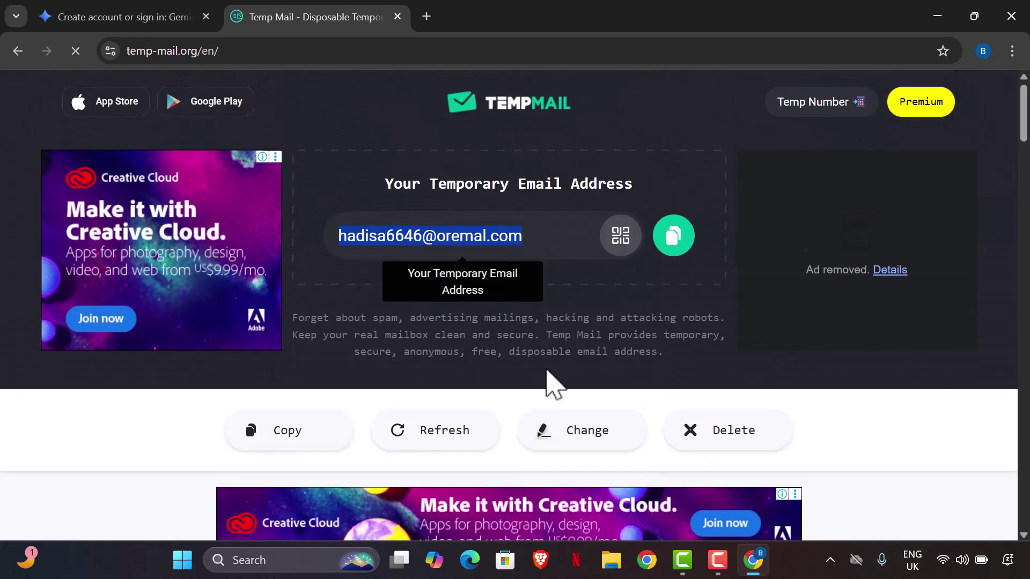
scroll(628, 248, "down", 5)
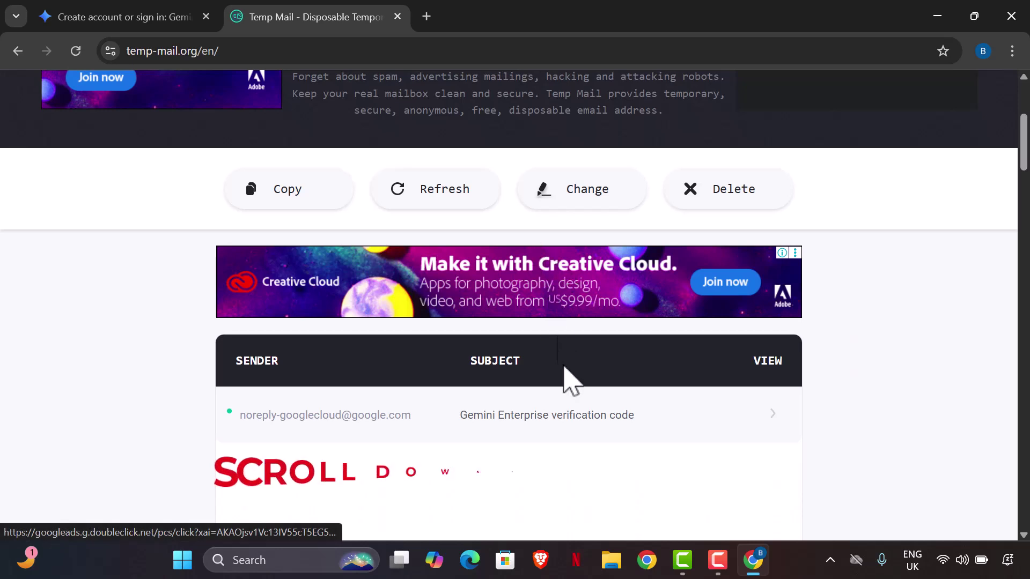
scroll(571, 381, "down", 2)
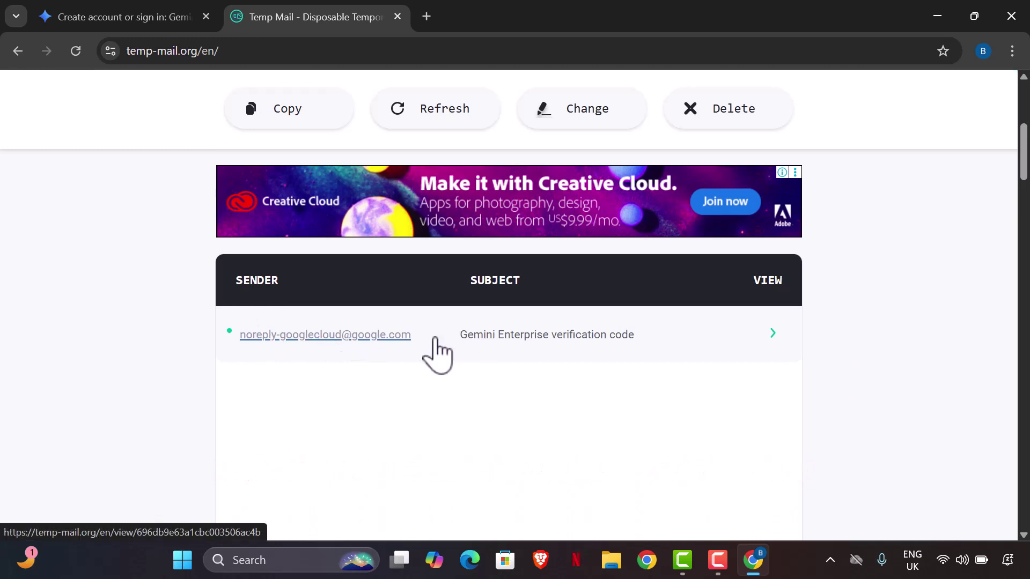
left_click(414, 336)
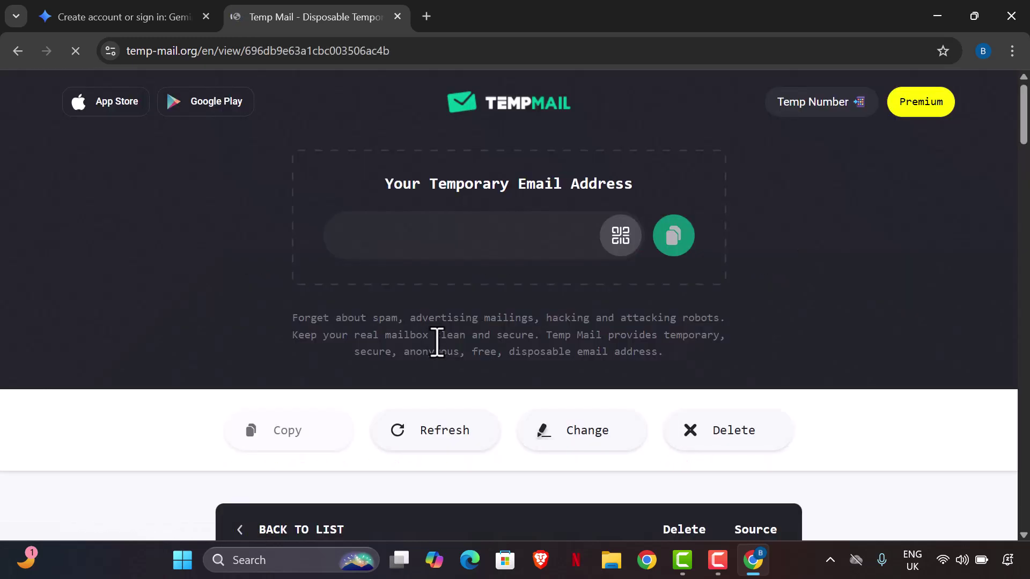
- Copy the verification code from the email and return to the Gemini code page
scroll(467, 349, "down", 10)
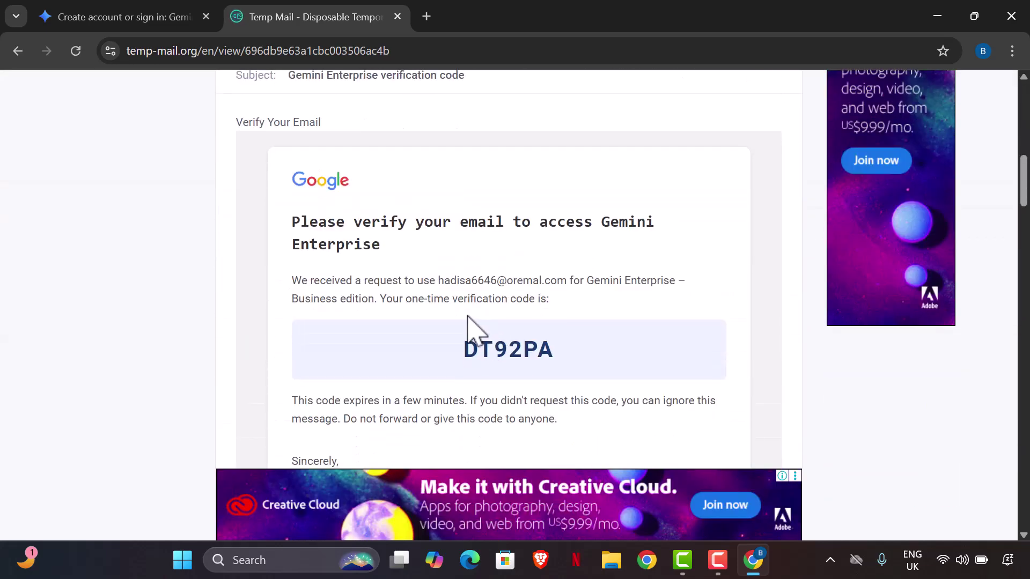
left_click_drag(459, 361, 575, 368)
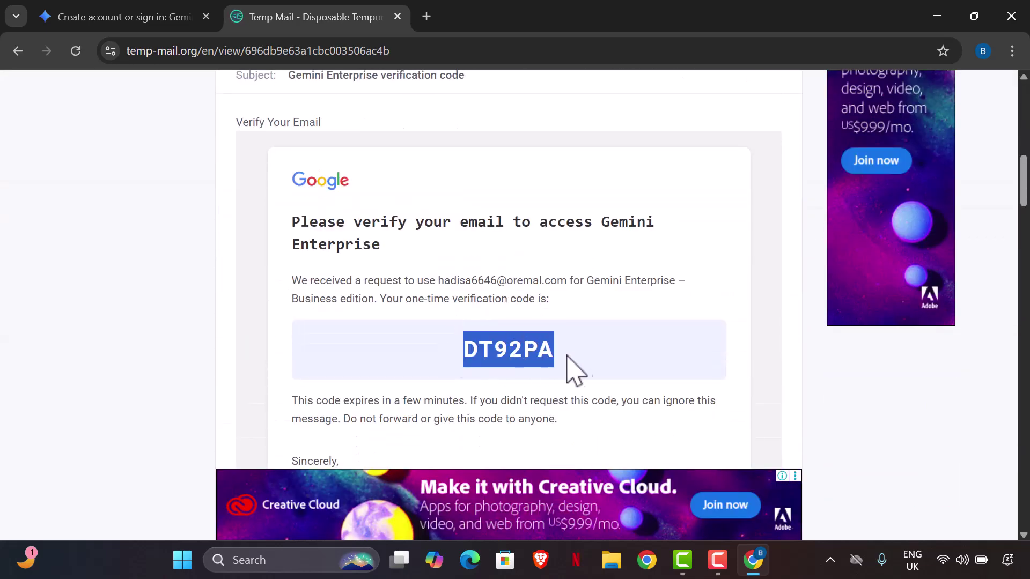
right_click(524, 348)
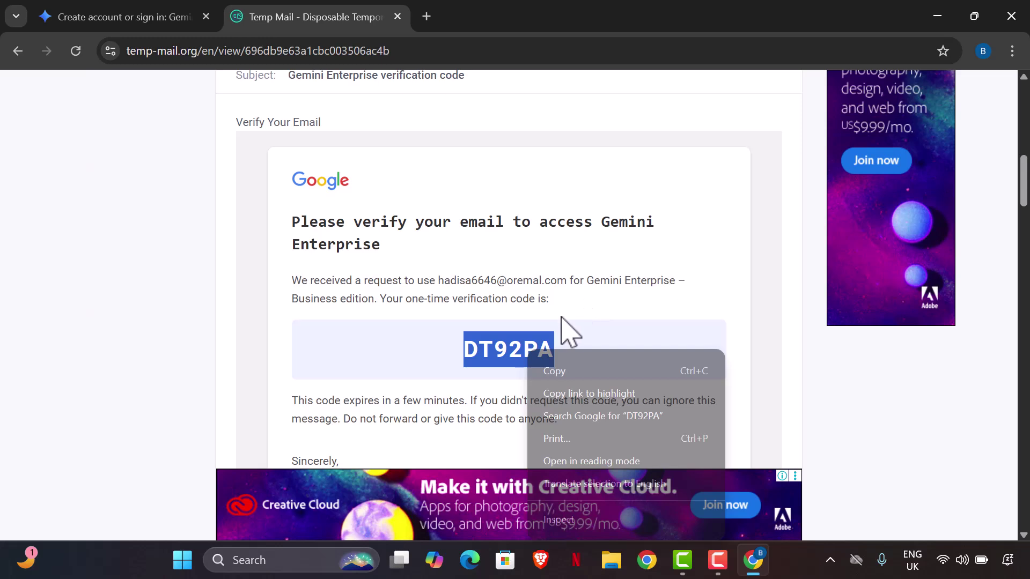
left_click(569, 370)
left_click(126, 20)
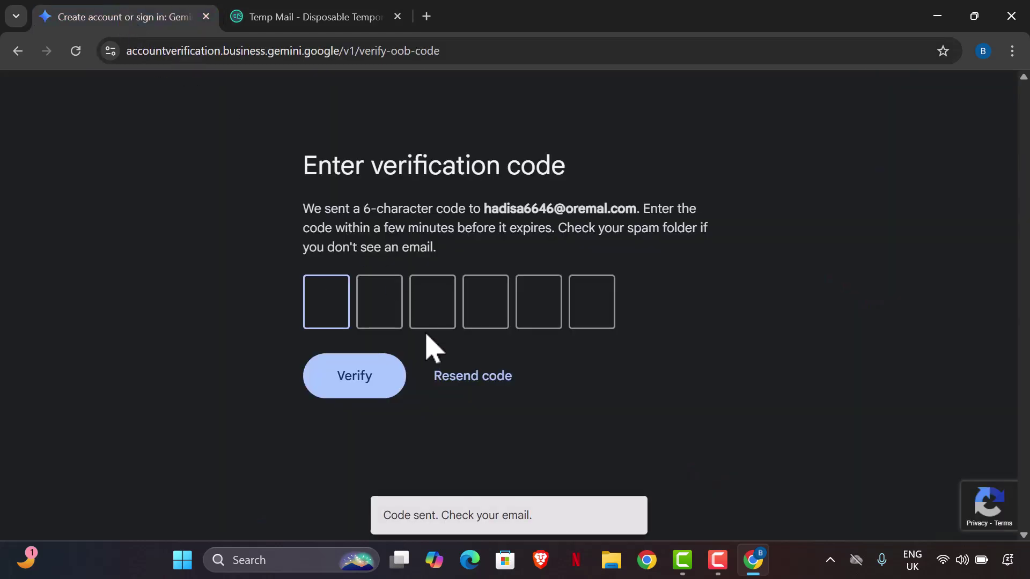
- Paste and verify the code, enter the full name, opt in to communications, and agree to start
key("ctrl+v")
left_click(383, 364)
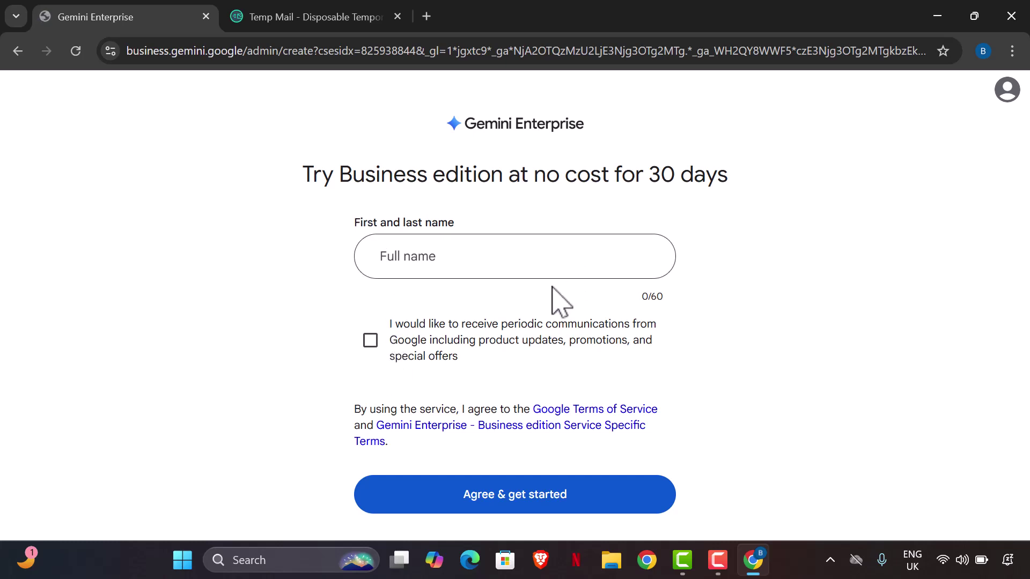
left_click(447, 258)
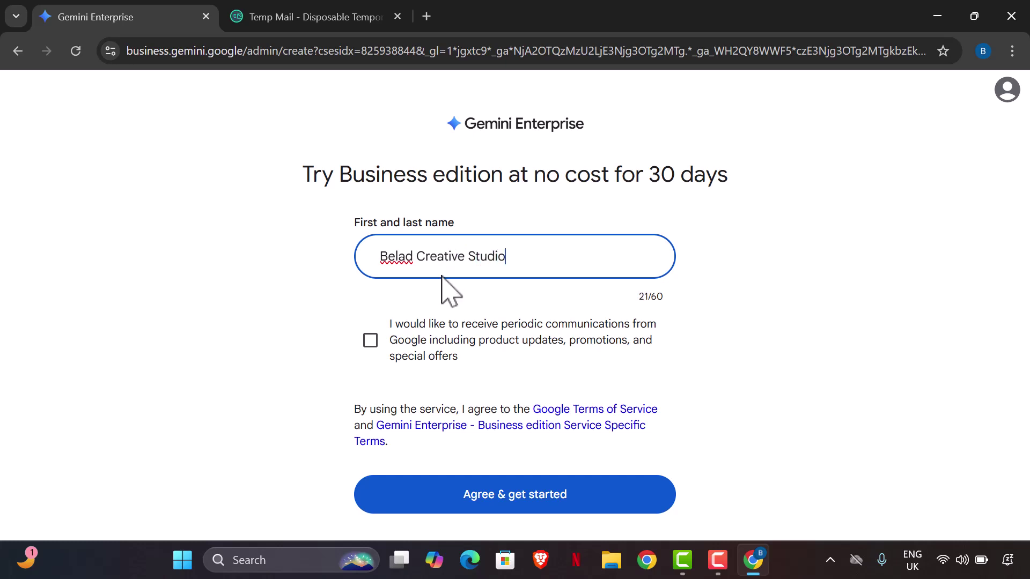
left_click(371, 344)
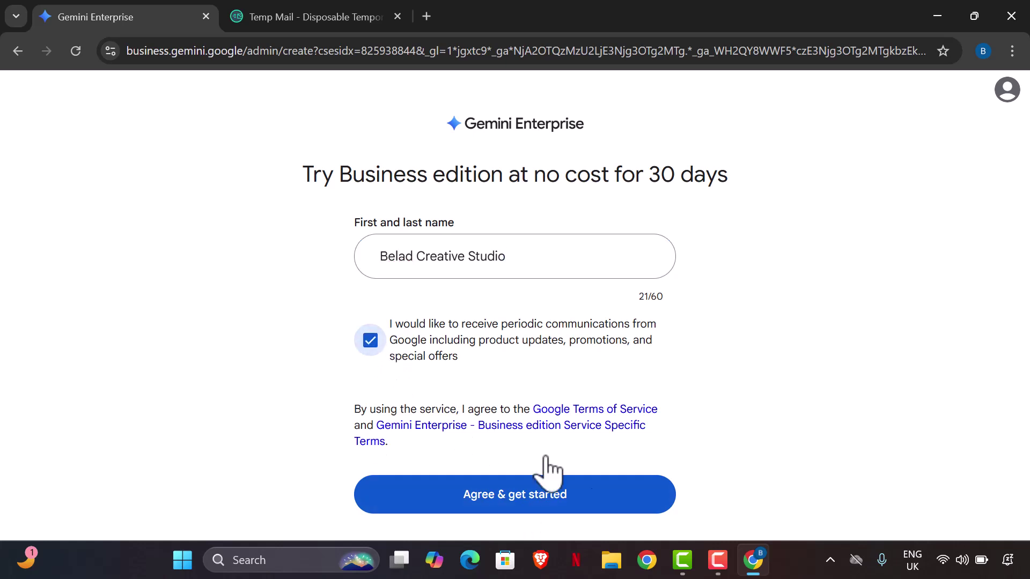
left_click(602, 500)
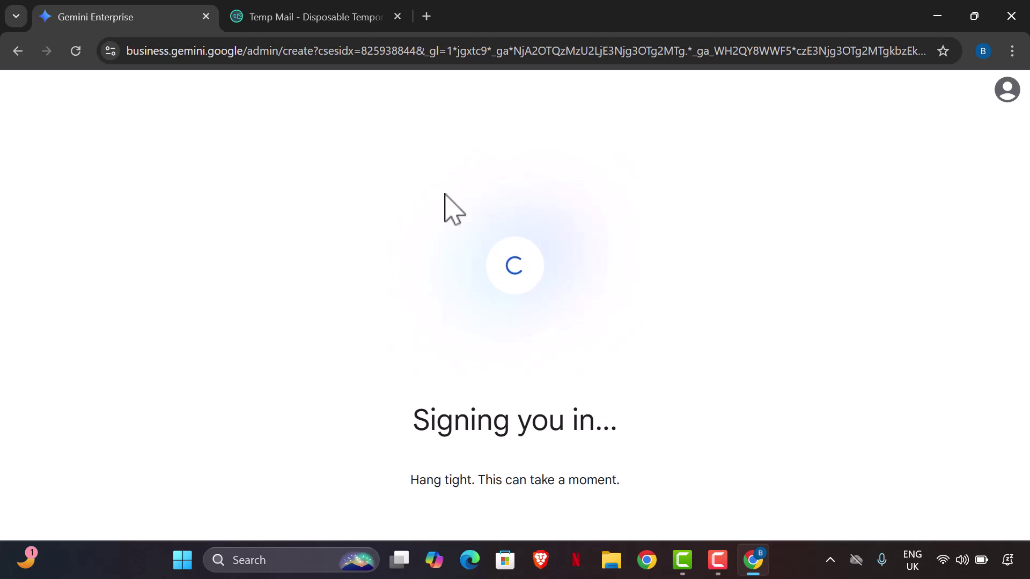
- Skip data-source setup, dismiss the New here tip, and switch the prompt to Generate a video
left_click(329, 17)
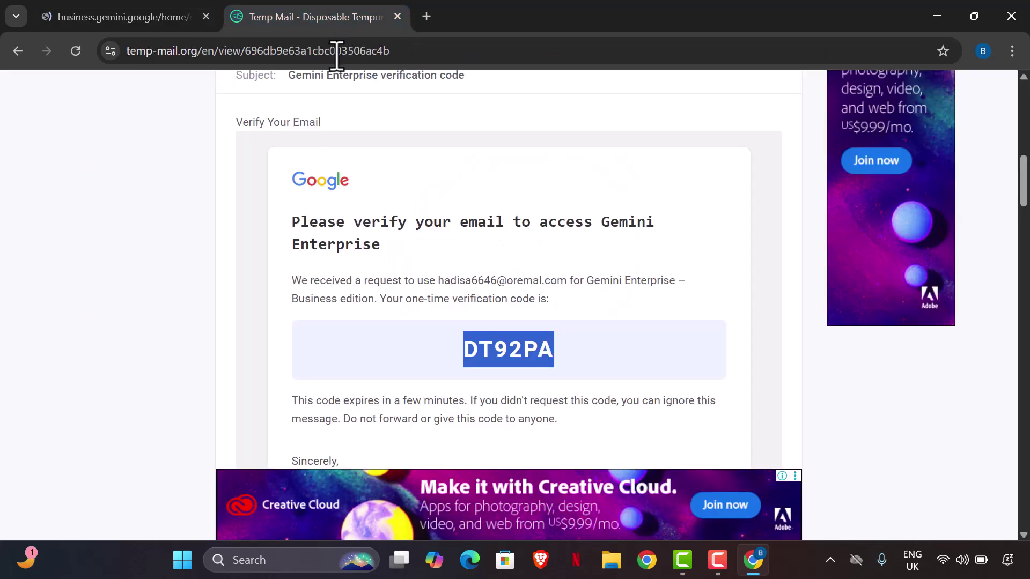
left_click(61, 22)
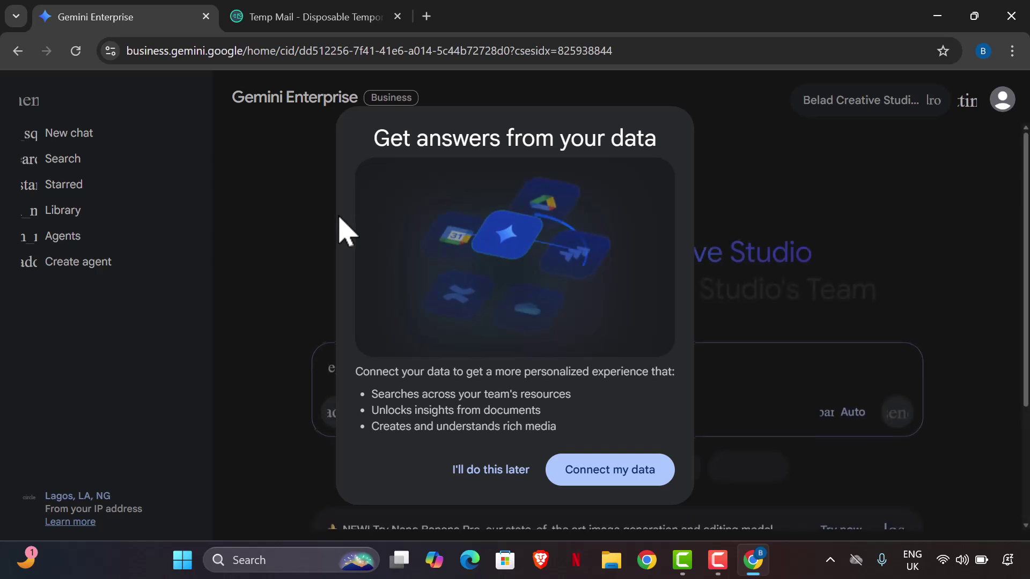
left_click(504, 470)
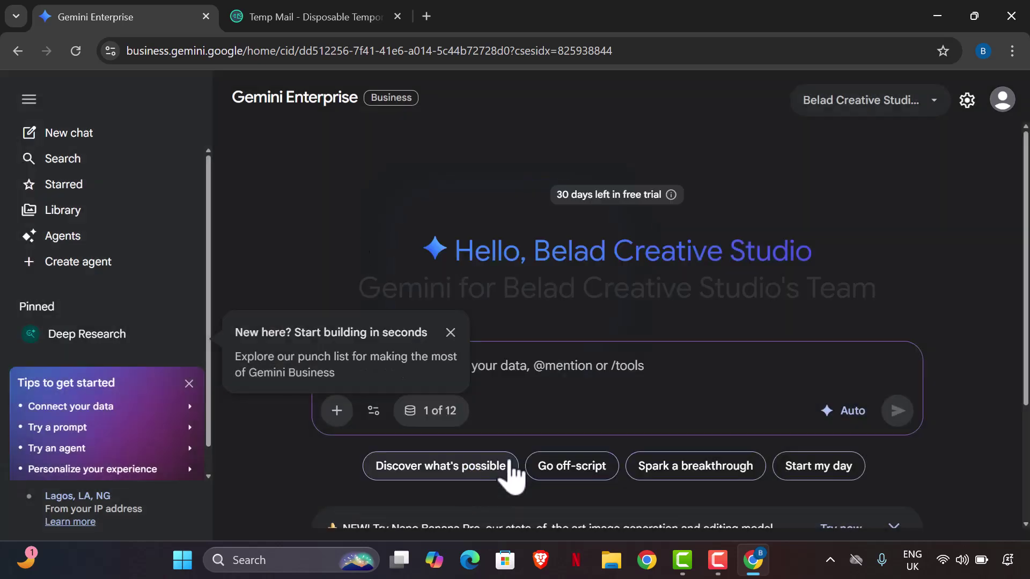
left_click(449, 333)
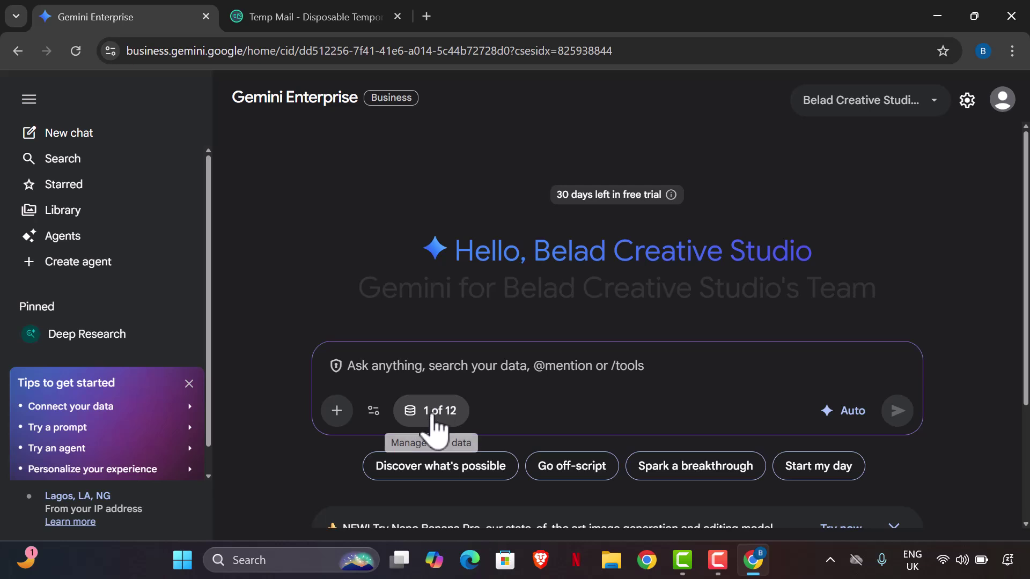
left_click(375, 414)
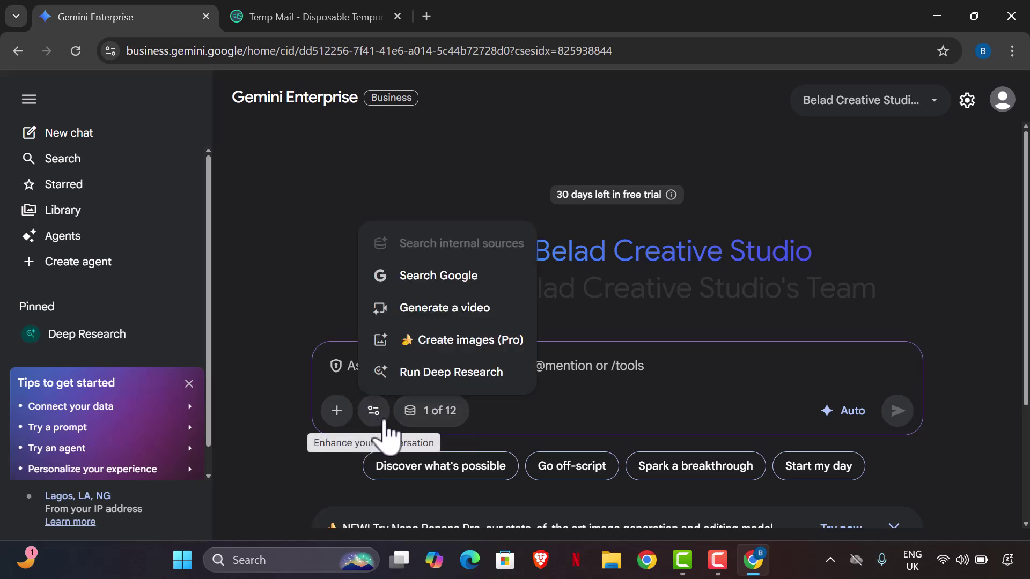
left_click(457, 316)
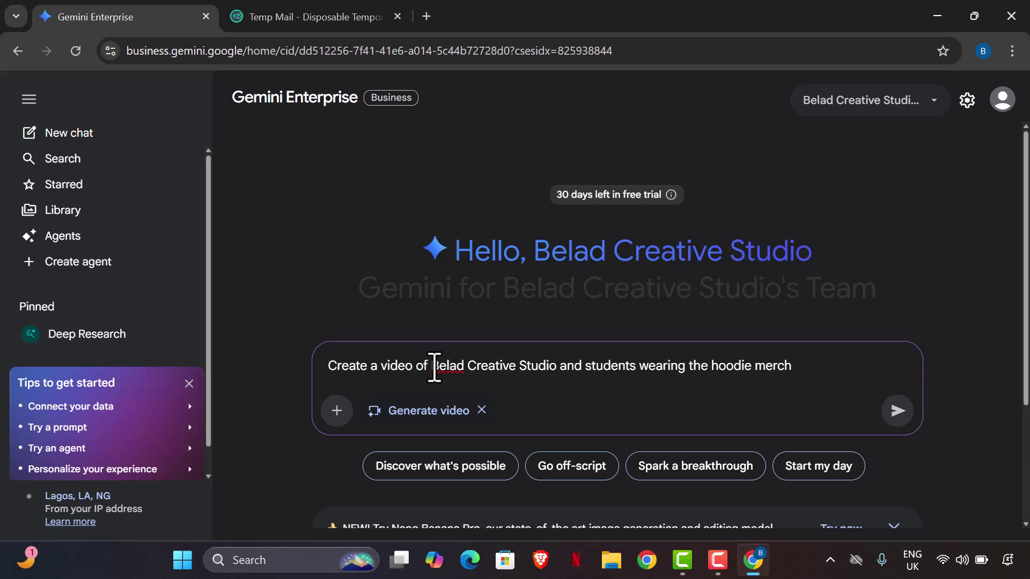
- Open the add-files picker and go to the OneDrive Documents folder
left_click(338, 413)
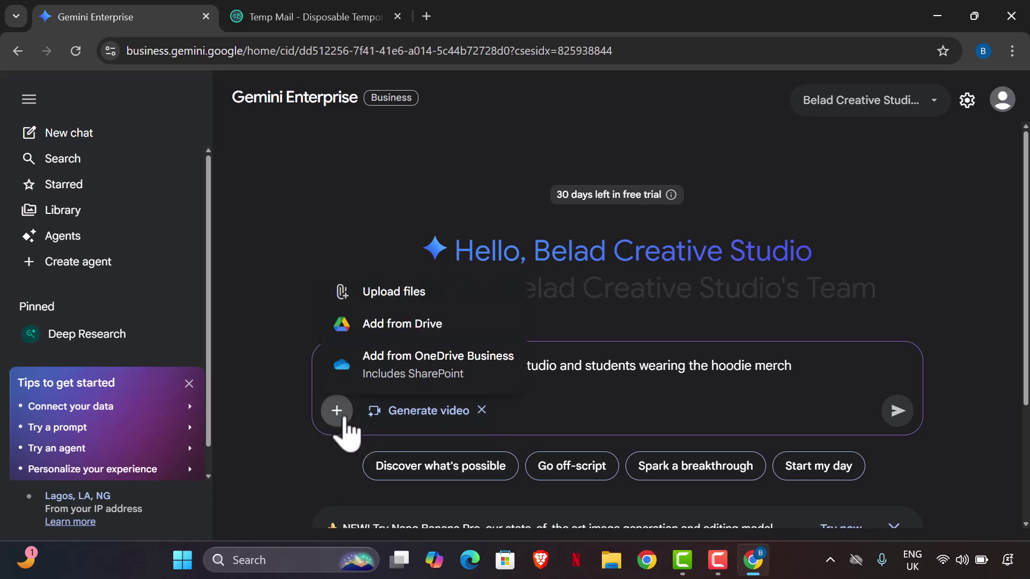
left_click(416, 325)
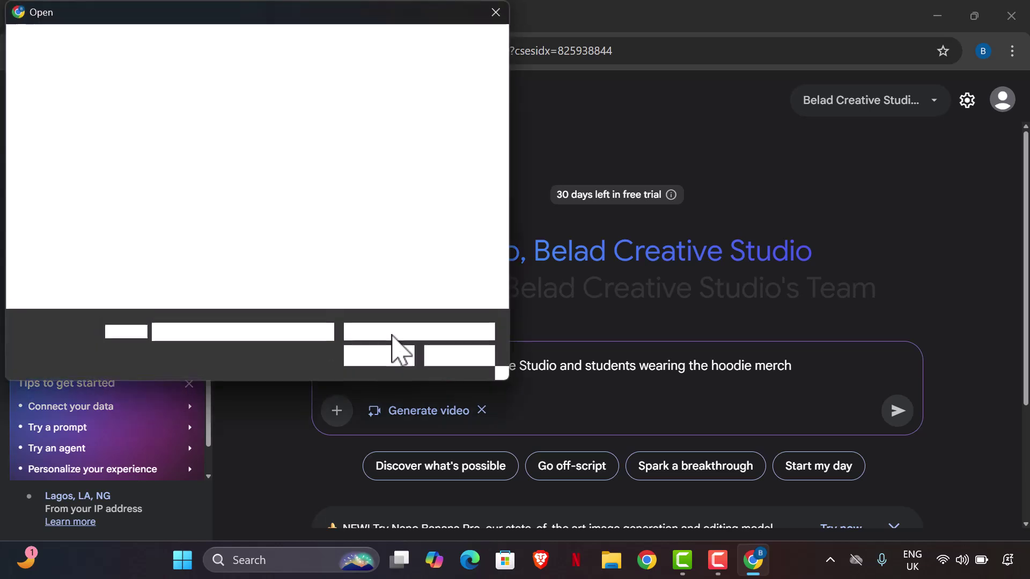
scroll(102, 244, "down", 5)
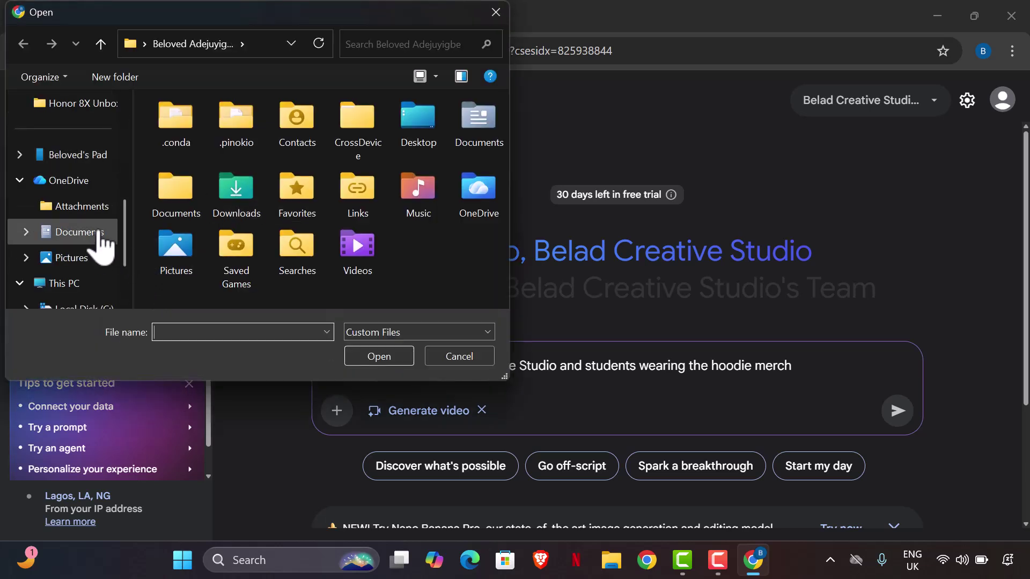
scroll(99, 241, "up", 2)
left_click(97, 232)
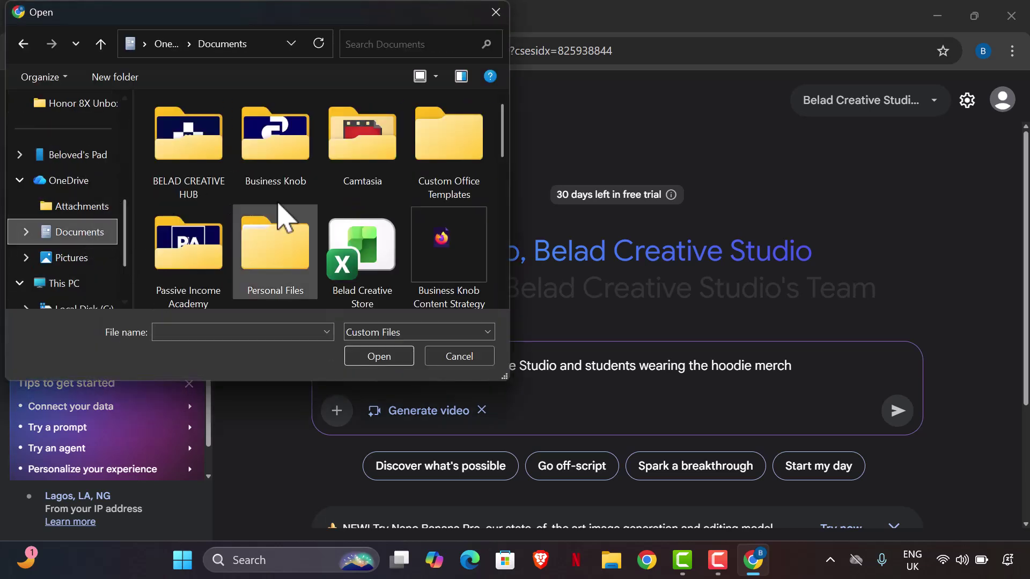
- Attach Belad Creative Store.png from the BELAD CREATIVE HUB folder
scroll(285, 168, "down", 1)
scroll(274, 156, "up", 1)
scroll(271, 163, "down", 1)
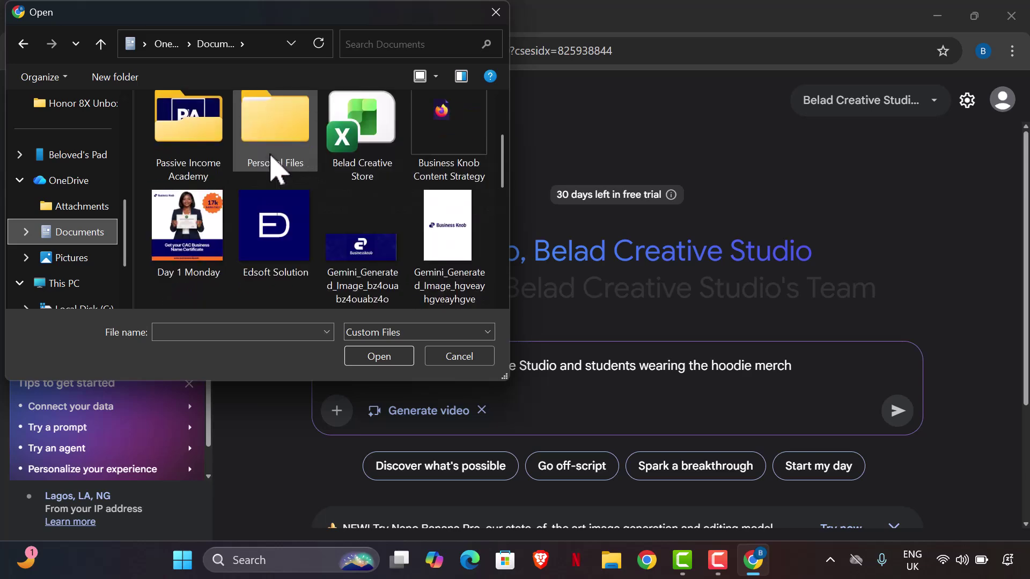
scroll(271, 164, "up", 1)
left_click(227, 141)
double_click(227, 142)
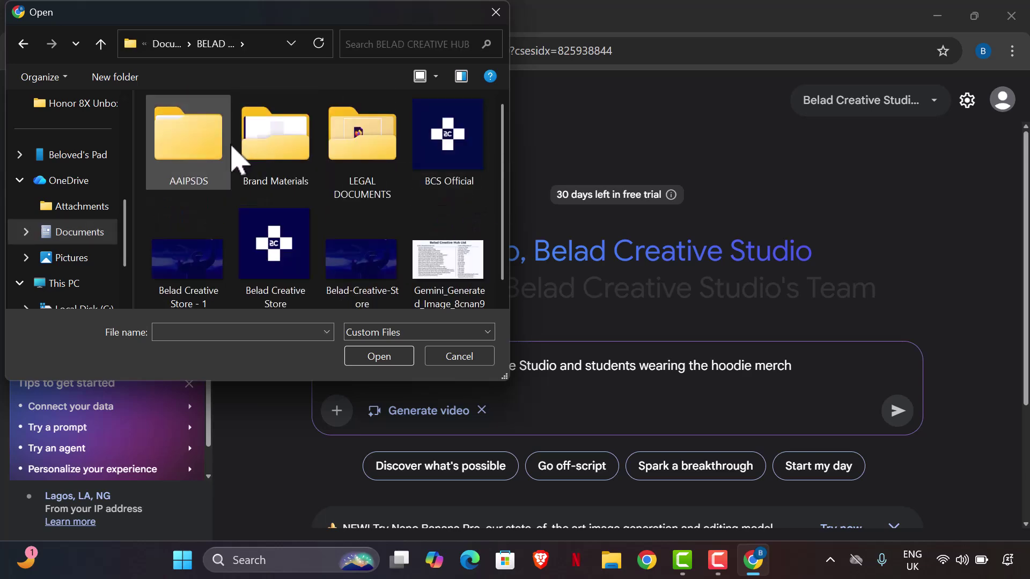
left_click(279, 241)
left_click(378, 357)
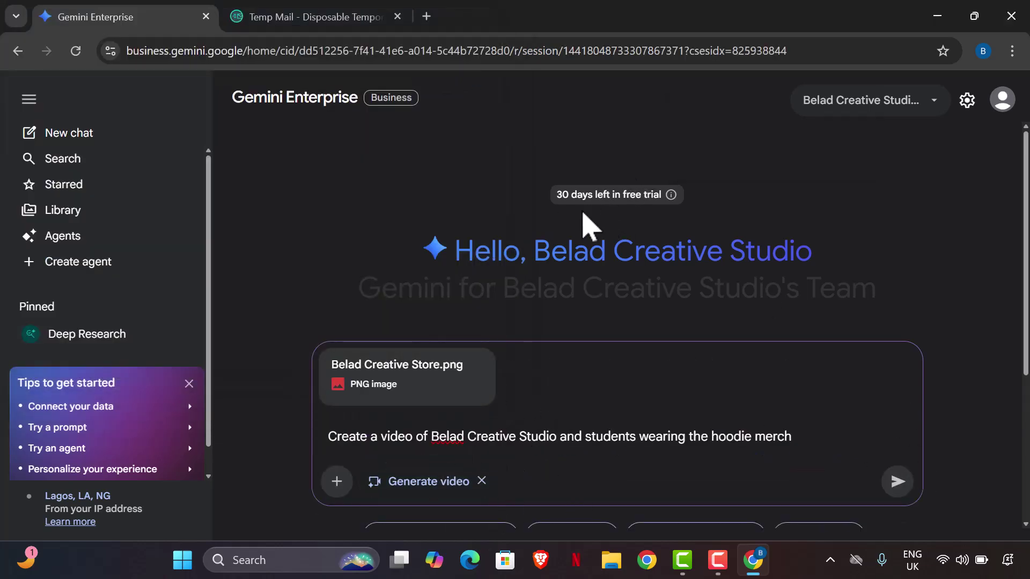
- Send the video request and play the generated 8-second hoodie video ad
left_click(896, 483)
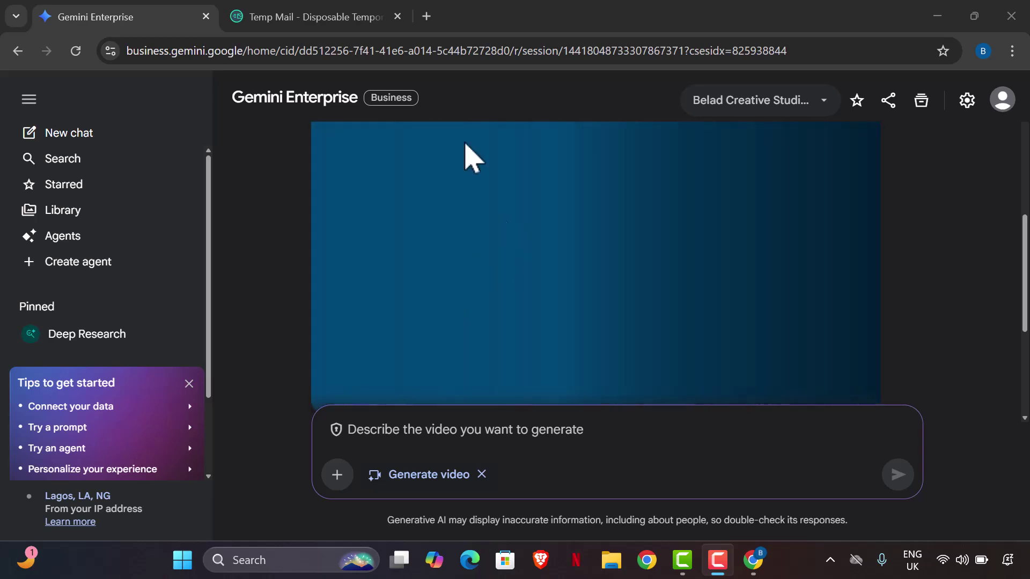
scroll(643, 304, "up", 5)
scroll(684, 305, "down", 5)
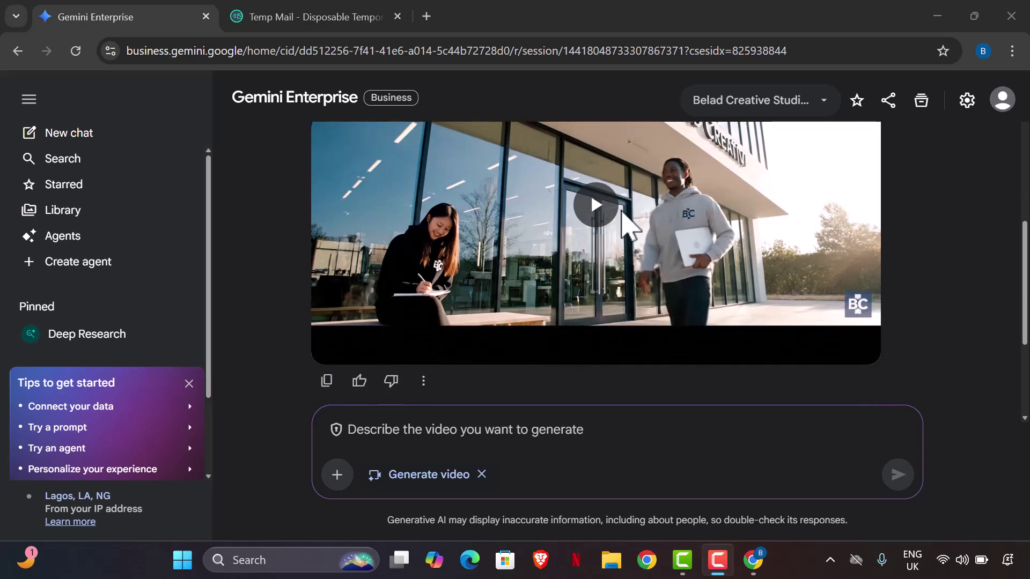
left_click(590, 206)
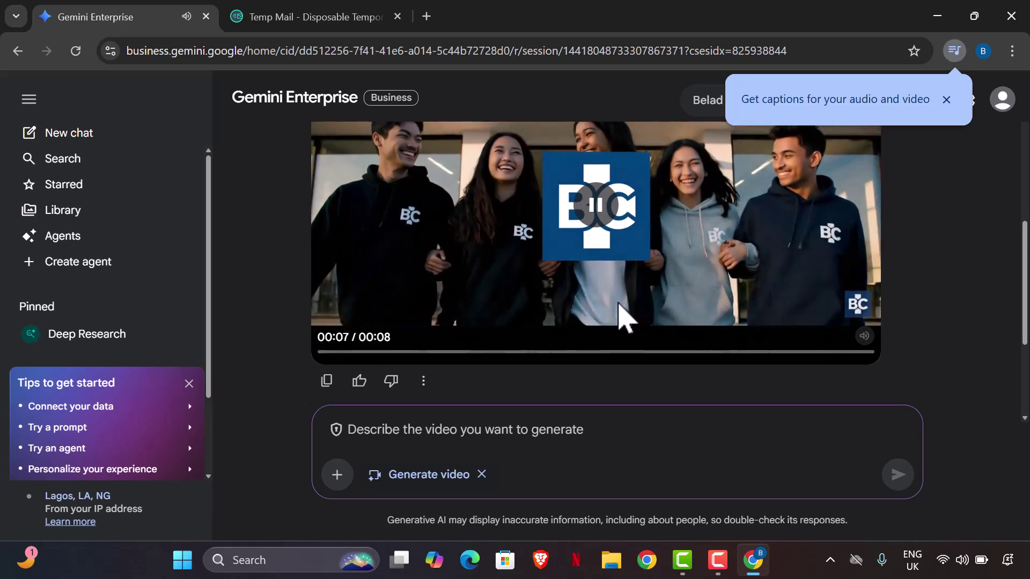
scroll(618, 288, "up", 3)
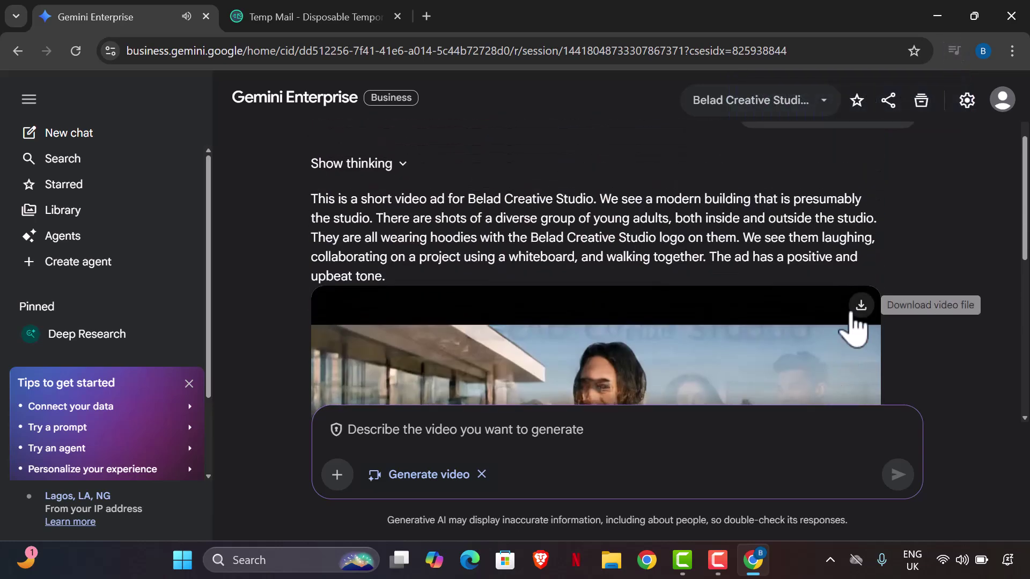